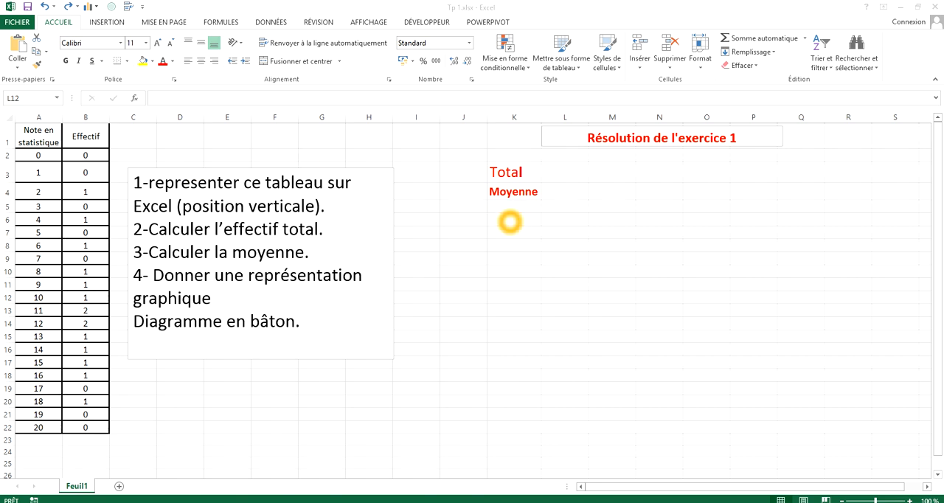
# Step: Enter the headers "NOTE" in cell K6 and "Effectif" in cell L6
pyautogui.doubleClick(508, 220)
pyautogui.doubleClick(508, 221)
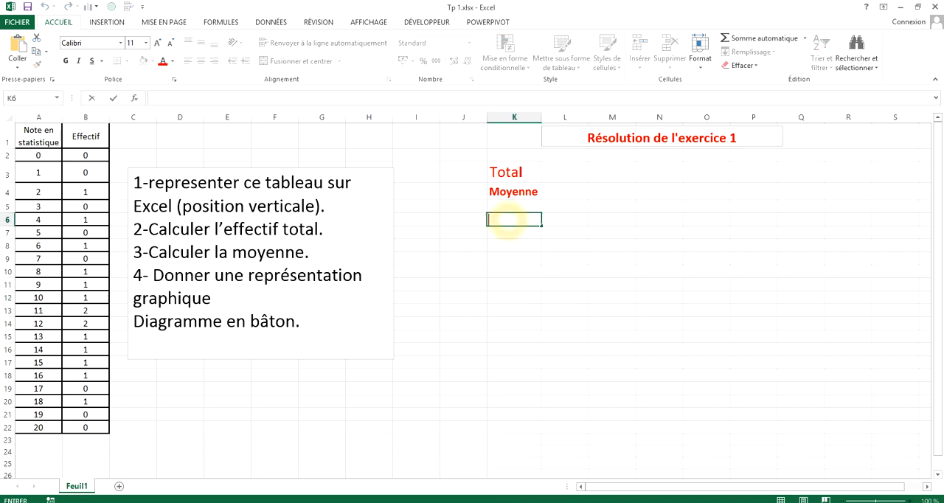
pyautogui.write('NOTE')
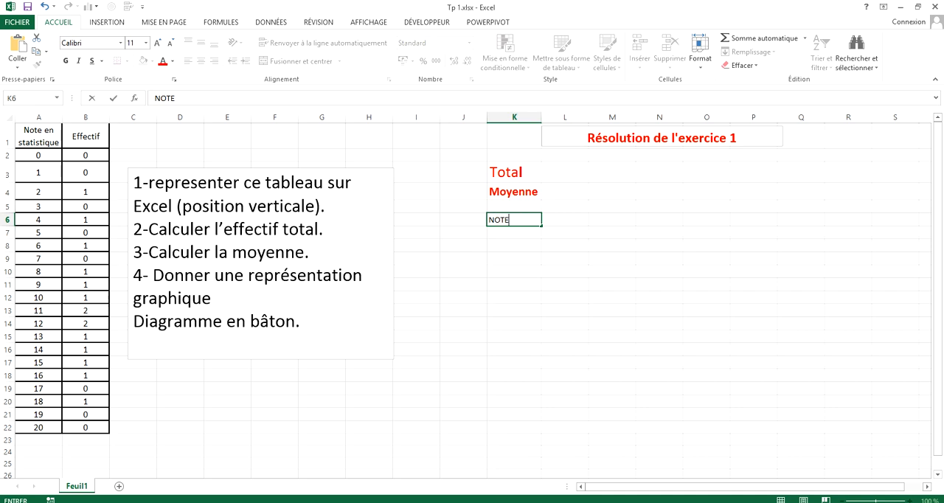
pyautogui.click(555, 219)
pyautogui.click(555, 219)
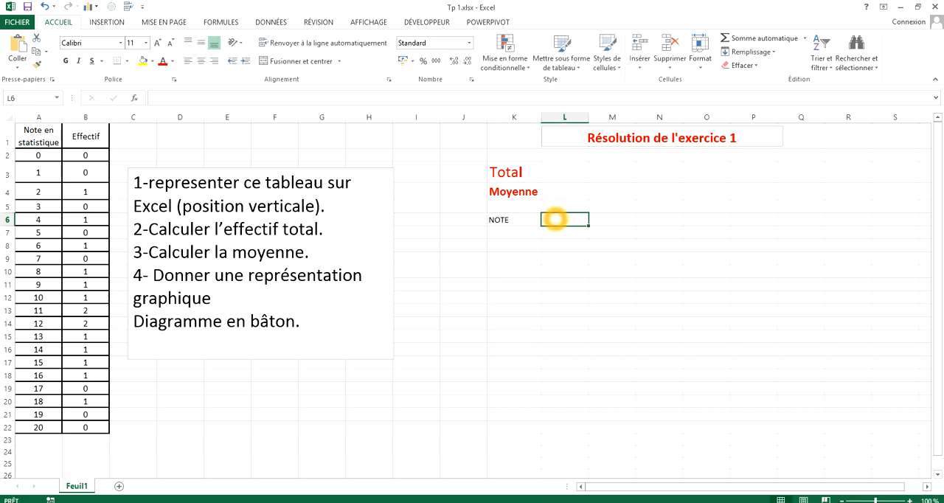
pyautogui.write('Eff')
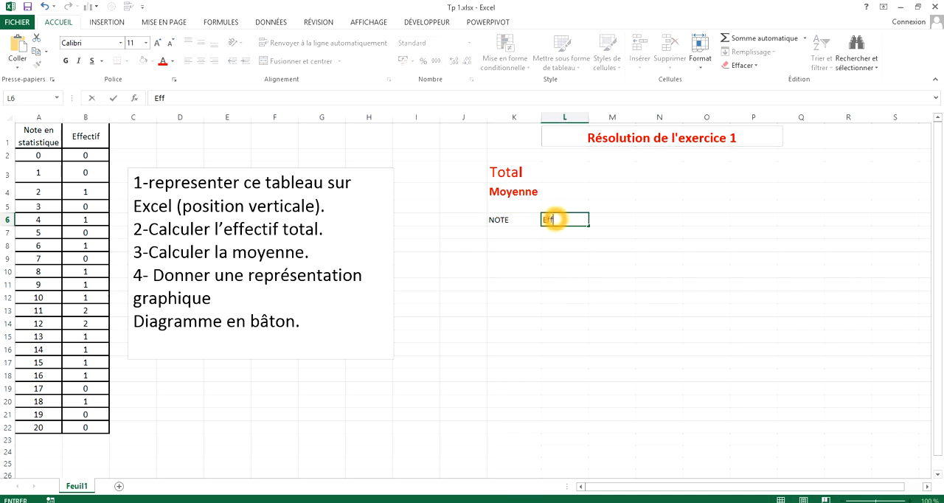
pyautogui.write('ectif')
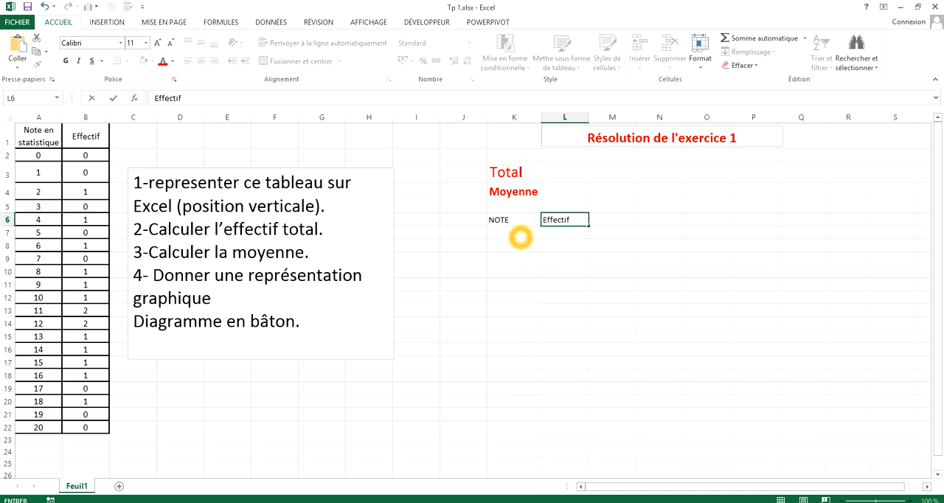
# Step: Enter the grades 0 and 1 in cells K7 and K8 under the NOTE header
pyautogui.click(519, 236)
pyautogui.write('0')
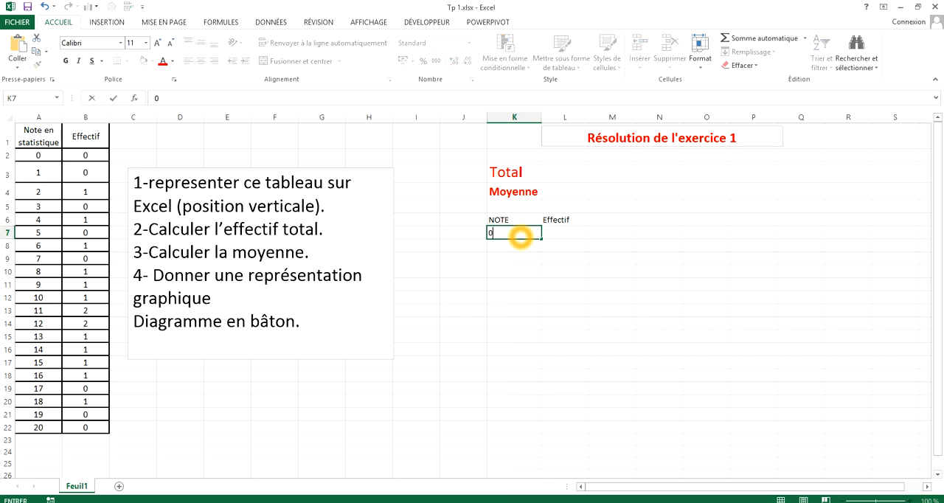
pyautogui.press('Return')
pyautogui.write('1')
pyautogui.press('Return')
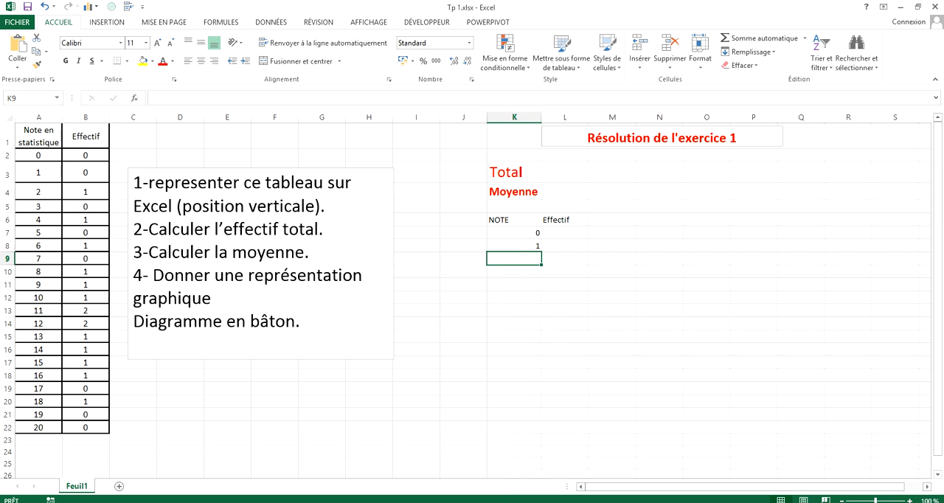
# Step: Clear the contents of the trial table in K6:L8
pyautogui.moveTo(516, 220); pyautogui.dragTo(572, 250)
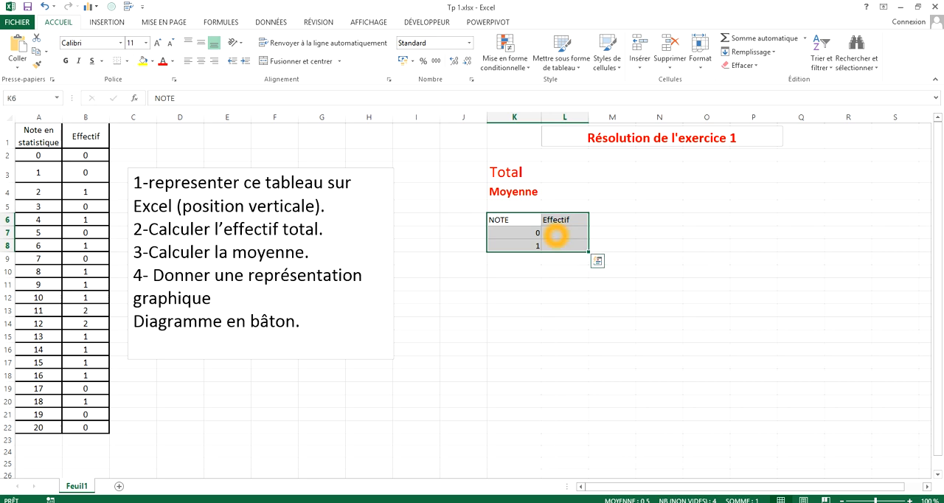
pyautogui.rightClick(555, 234)
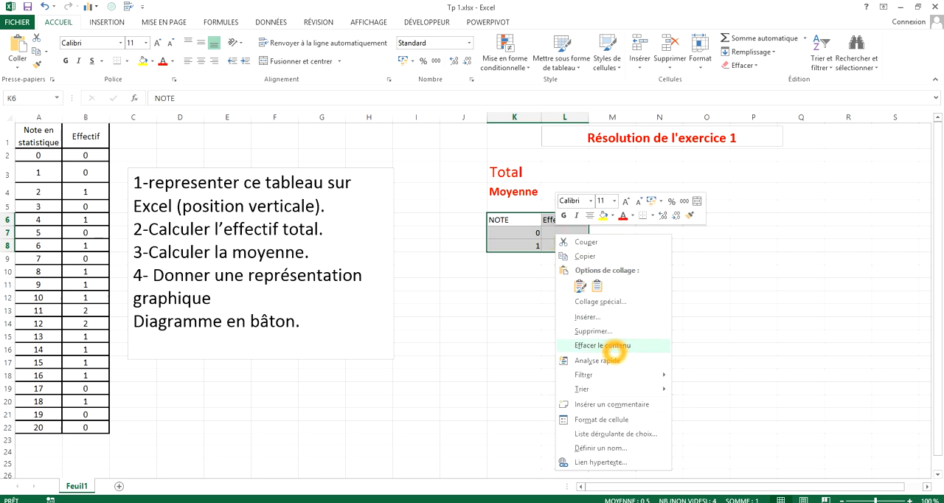
pyautogui.click(614, 346)
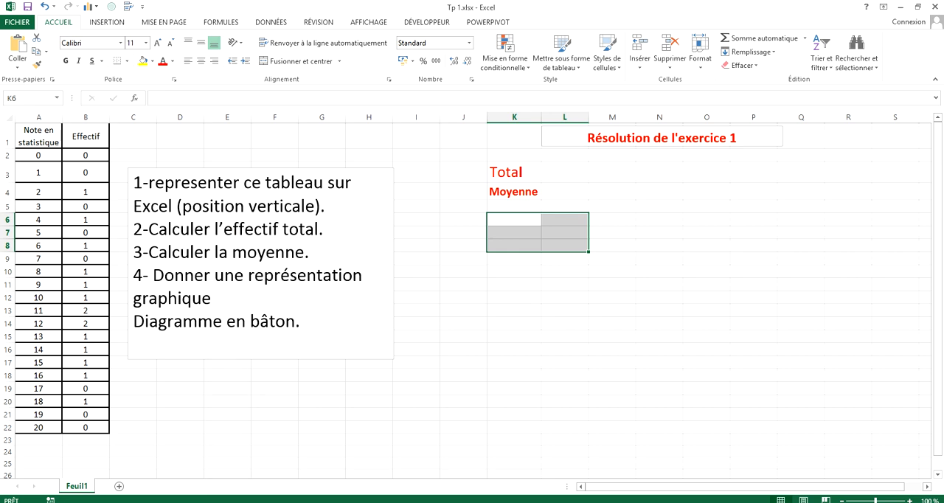
pyautogui.click(421, 233)
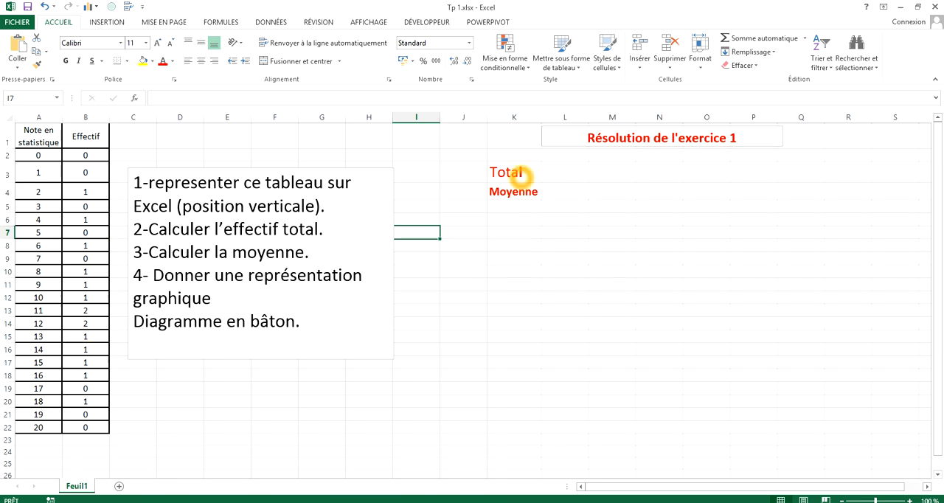
# Step: Calculate the total of the Effectif values in cell L3 with =SOMME(B2:B22)
pyautogui.click(556, 174)
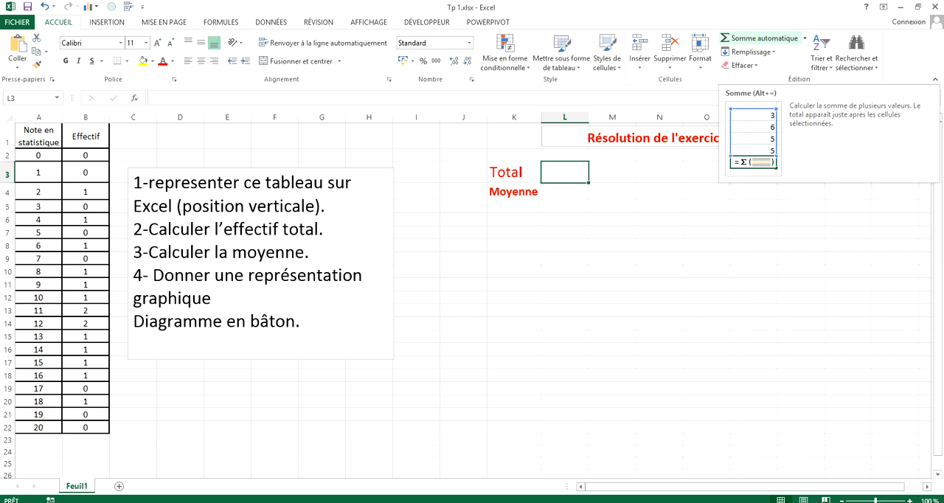
pyautogui.click(763, 39)
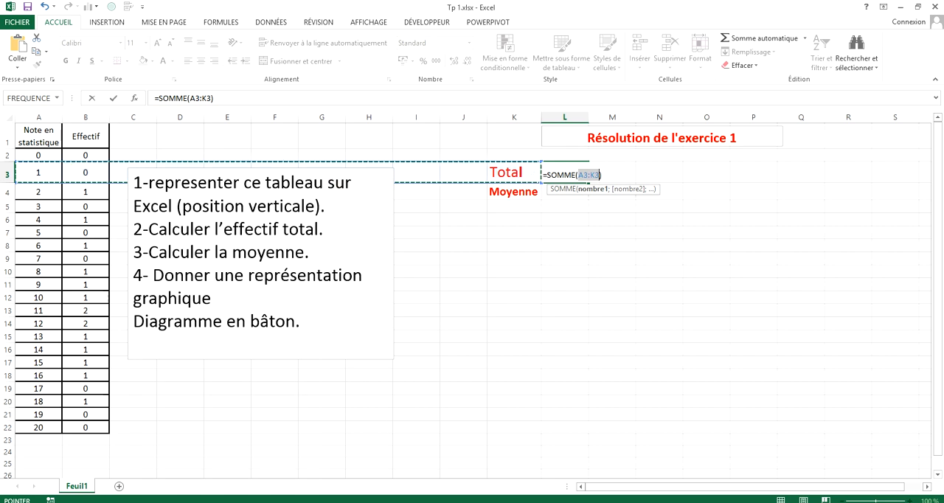
pyautogui.click(86, 155)
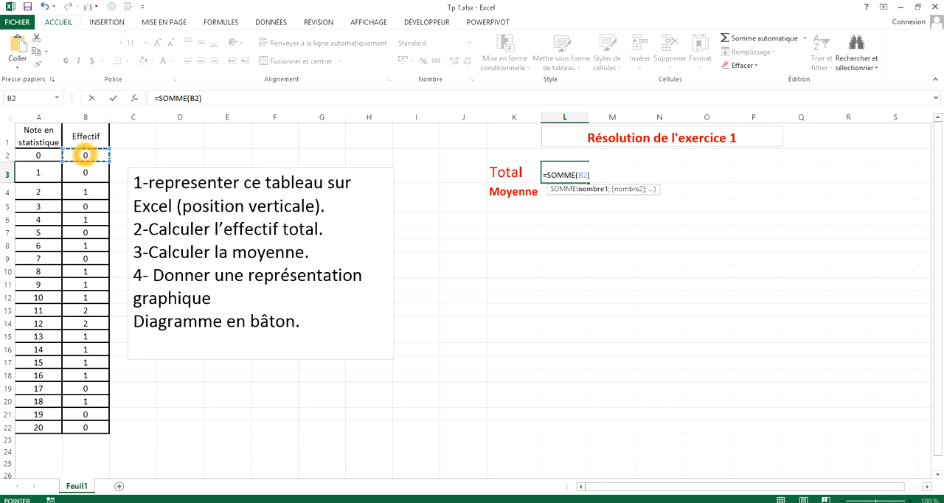
pyautogui.moveTo(85, 155); pyautogui.dragTo(90, 428)
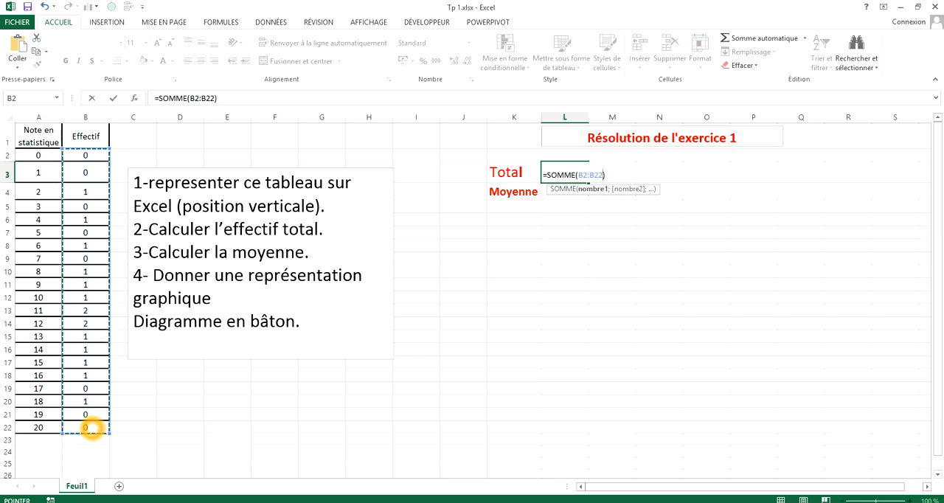
pyautogui.press('Return')
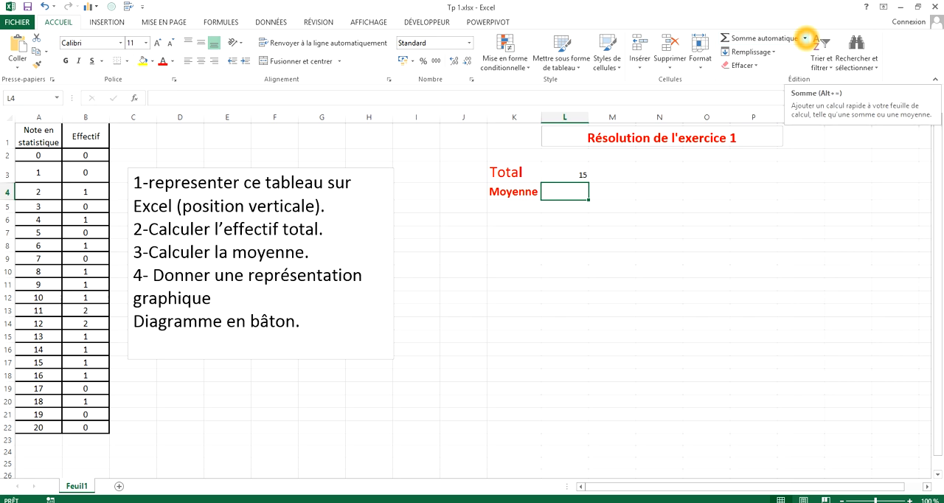
# Step: Calculate the average of the Effectif values in cell L4 with =MOYENNE(B2:B22)
pyautogui.click(805, 39)
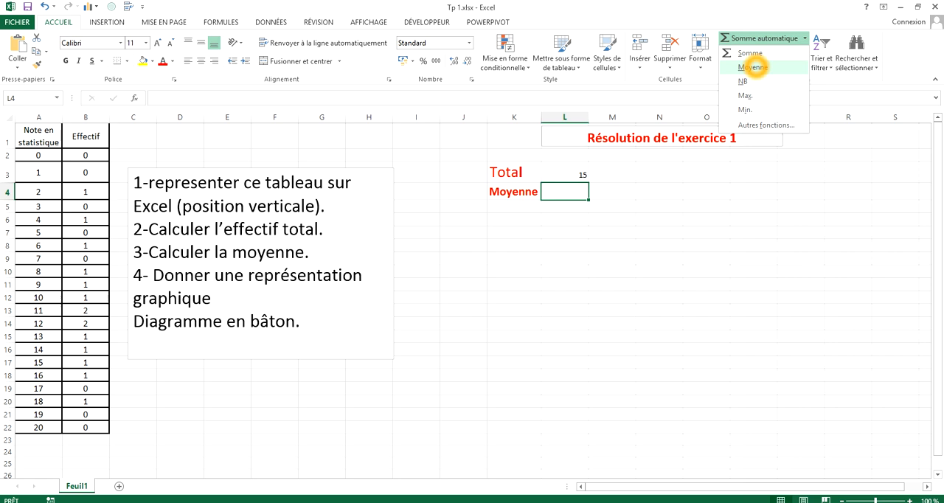
pyautogui.click(752, 66)
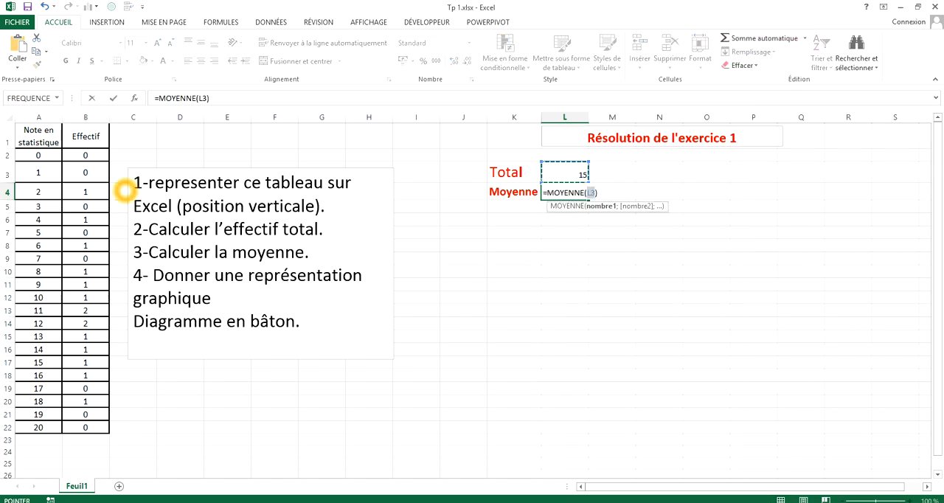
pyautogui.click(85, 155)
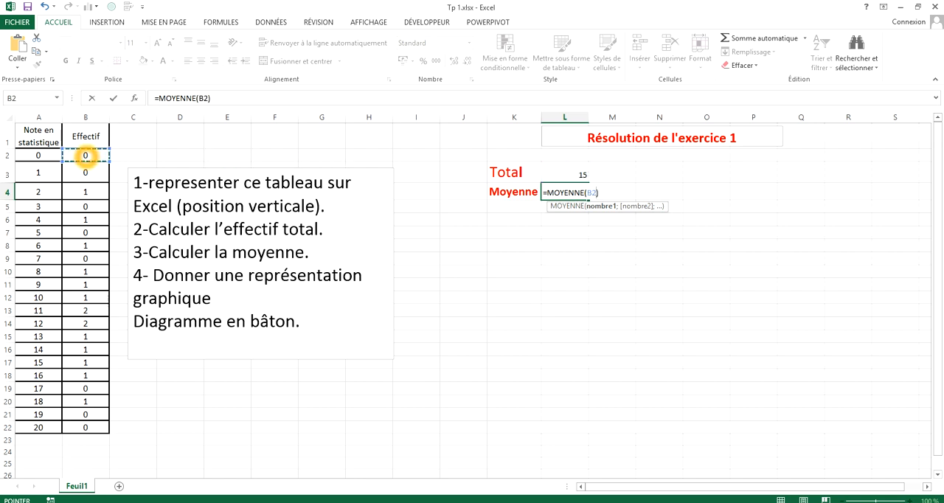
pyautogui.moveTo(85, 155); pyautogui.dragTo(80, 430)
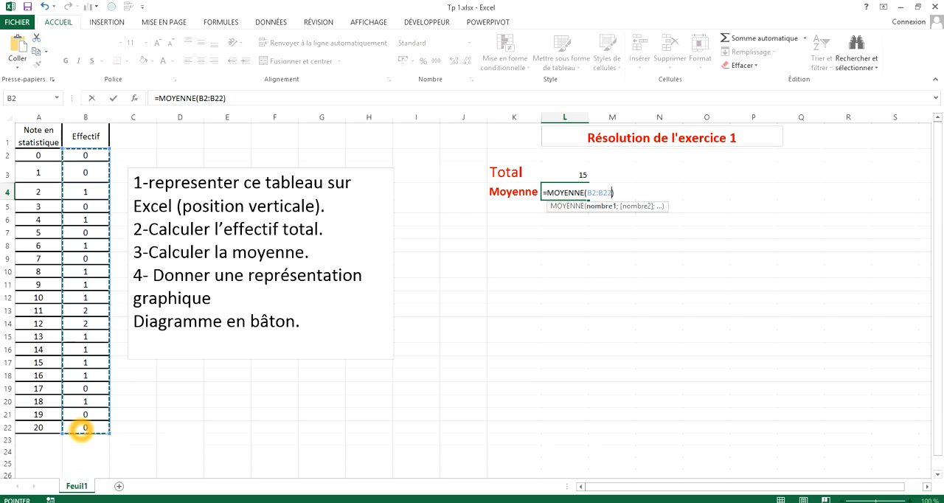
pyautogui.press('Return')
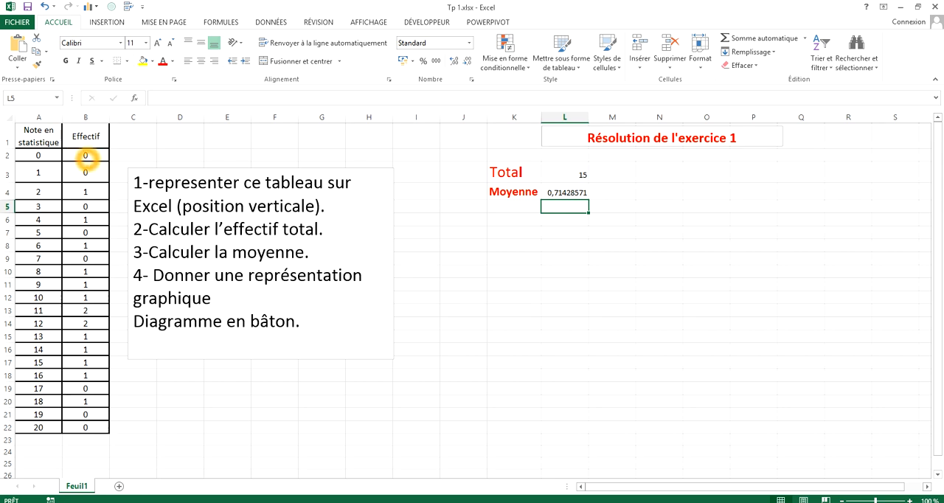
# Step: Insert a 2D clustered column chart of the Effectif values B2:B22 and place it below the Total and Moyenne cells
pyautogui.moveTo(85, 155); pyautogui.dragTo(95, 429)
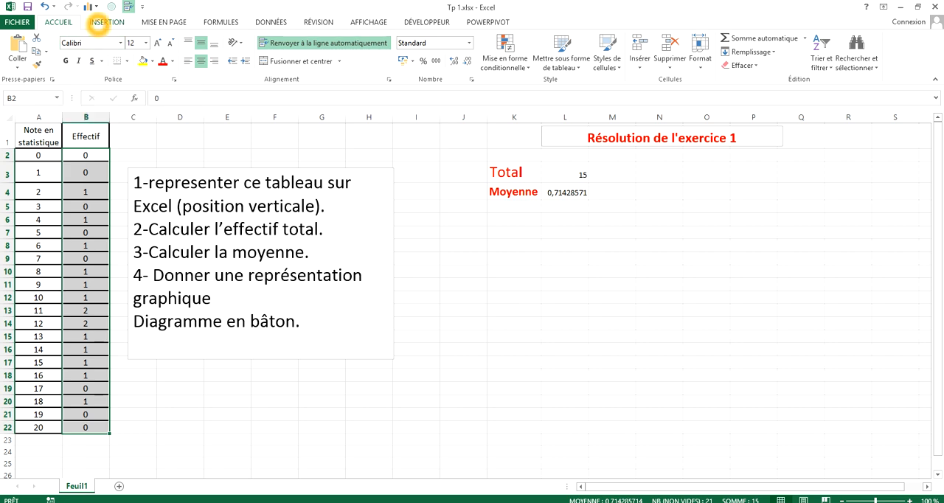
pyautogui.click(105, 22)
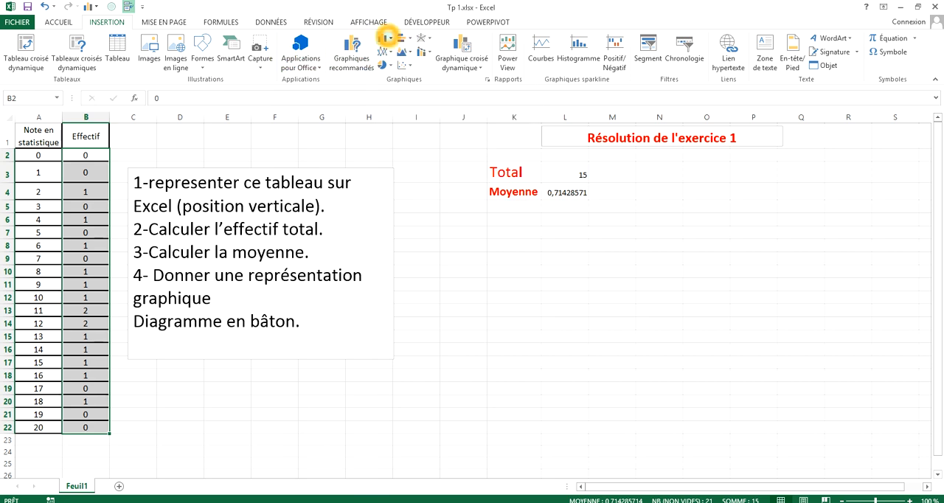
pyautogui.click(386, 37)
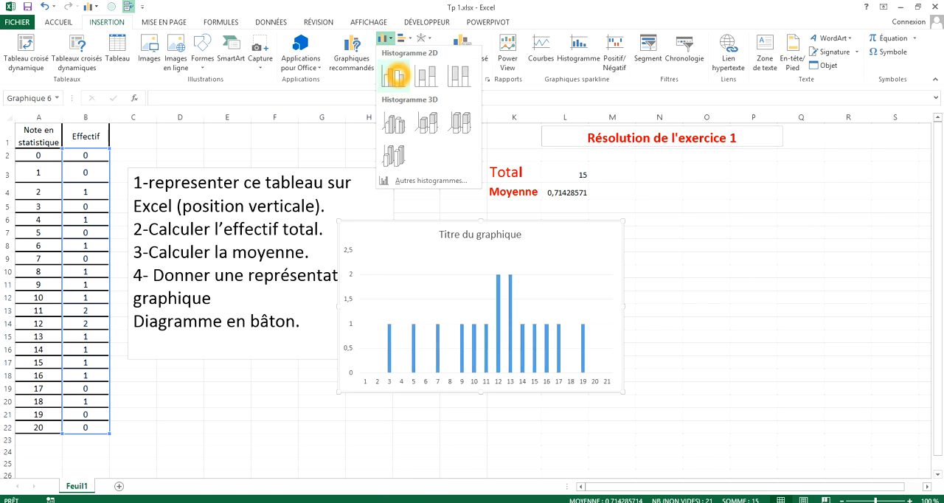
pyautogui.click(397, 74)
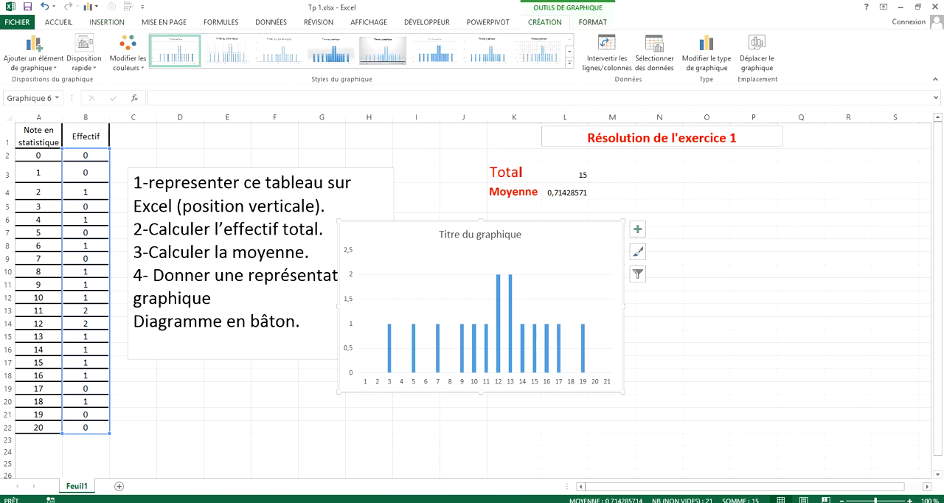
pyautogui.moveTo(558, 242); pyautogui.dragTo(695, 226)
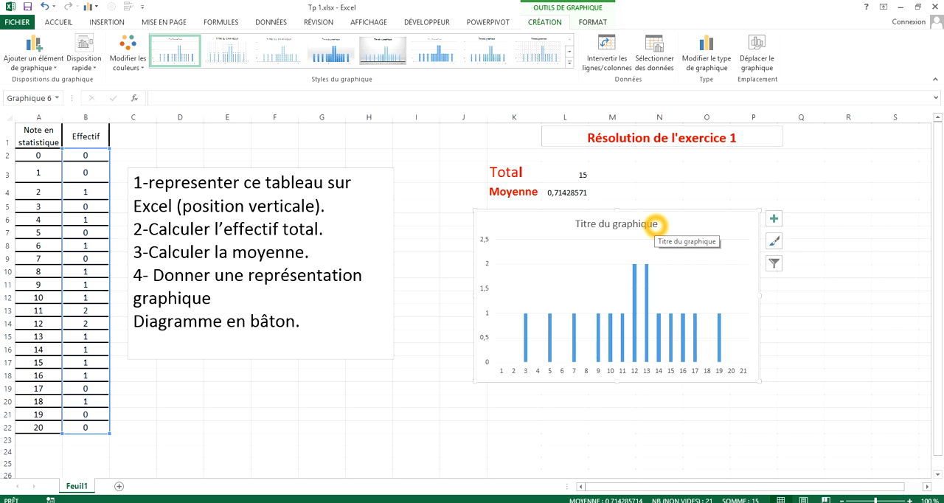
# Step: Replace the chart title with "Diagramme en Baton" and close the formatting pane
pyautogui.click(659, 228)
pyautogui.doubleClick(658, 228)
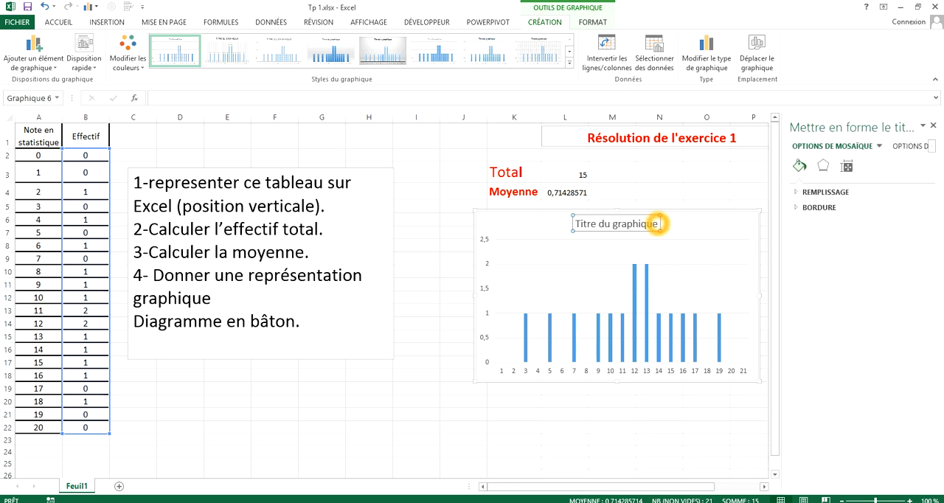
pyautogui.click(657, 225)
pyautogui.press('BackSpace')
pyautogui.press('BackSpace')
pyautogui.press('BackSpace')
pyautogui.press('BackSpace')
pyautogui.press('BackSpace')
pyautogui.press('BackSpace')
pyautogui.press('BackSpace')
pyautogui.press('BackSpace')
pyautogui.press('BackSpace')
pyautogui.press('BackSpace')
pyautogui.press('BackSpace')
pyautogui.press('BackSpace')
pyautogui.press('BackSpace')
pyautogui.press('BackSpace')
pyautogui.press('BackSpace')
pyautogui.press('BackSpace')
pyautogui.press('BackSpace')
pyautogui.press('BackSpace')
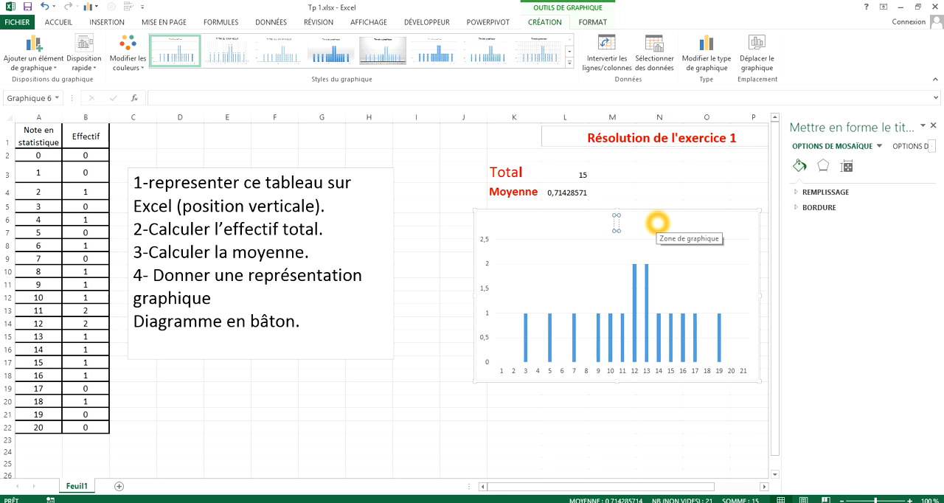
pyautogui.write('d')
pyautogui.press('BackSpace')
pyautogui.write('Diagramme en ')
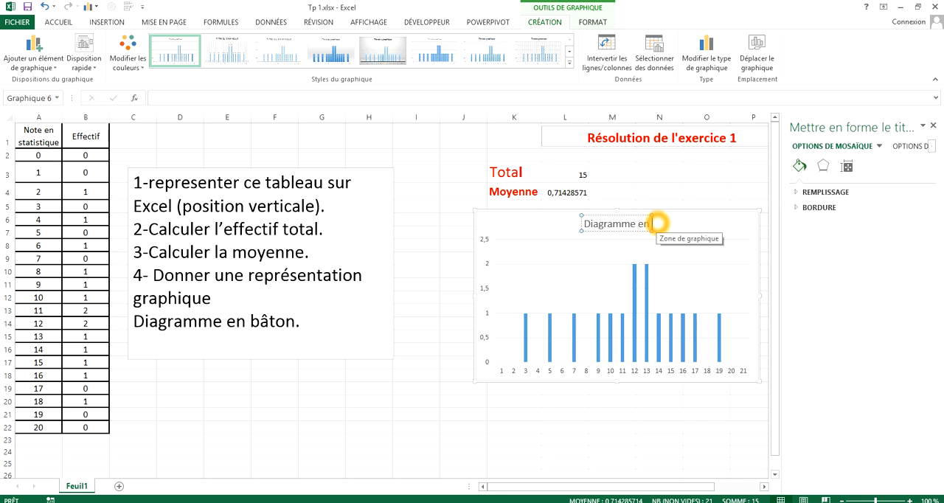
pyautogui.write('baton')
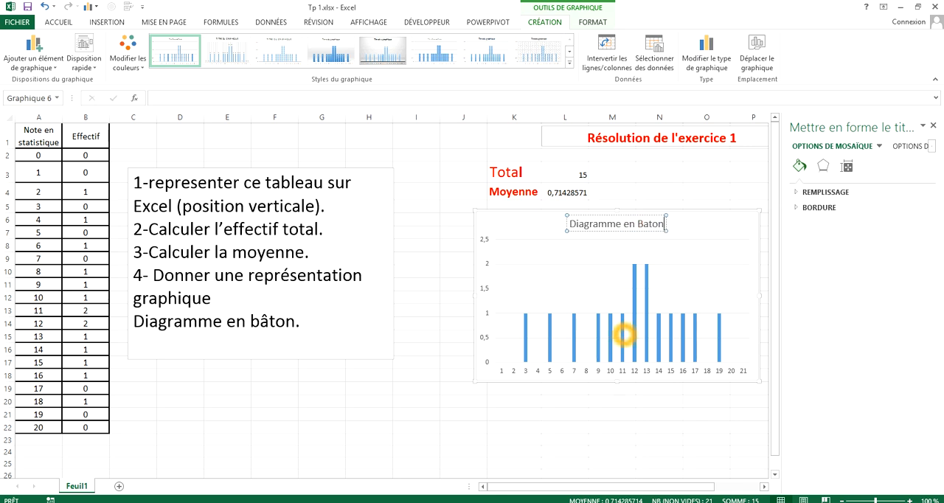
pyautogui.click(628, 174)
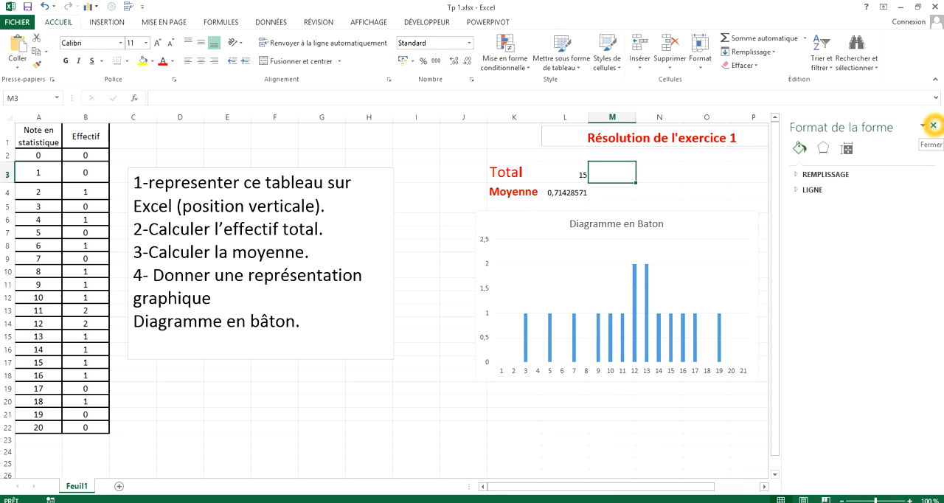
pyautogui.click(933, 125)
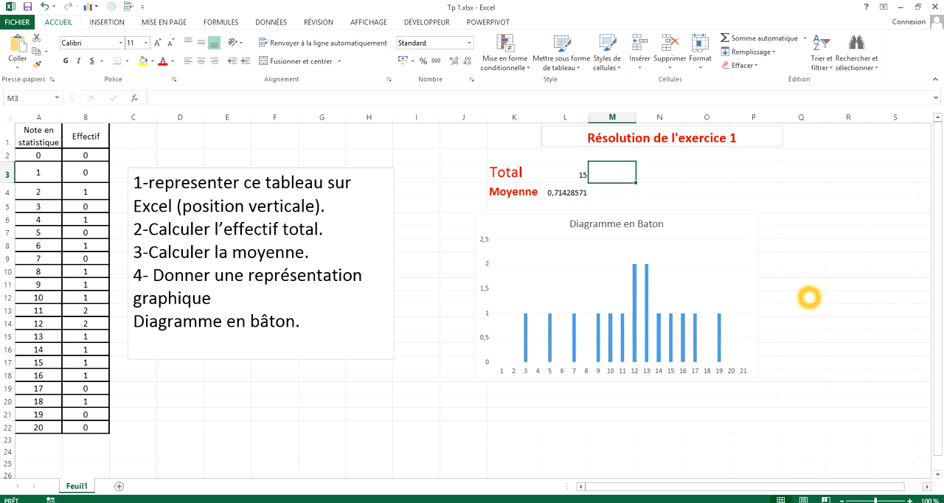
pyautogui.click(833, 236)
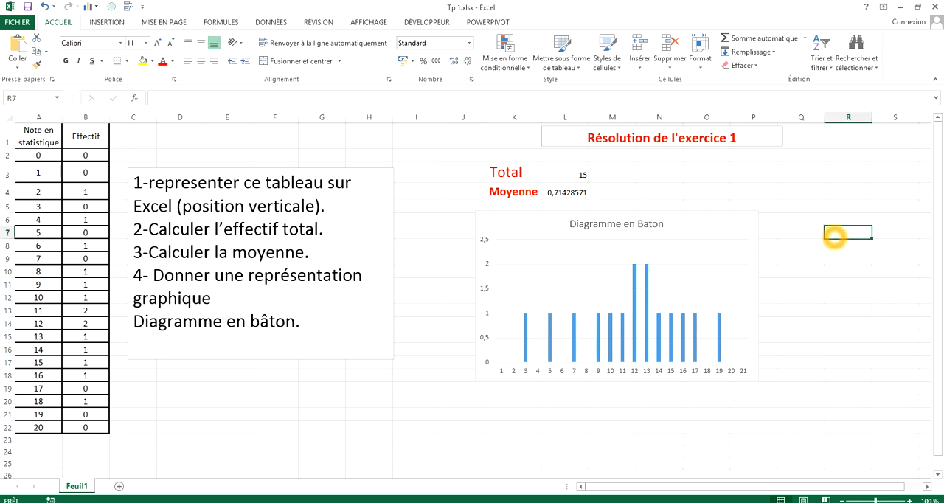